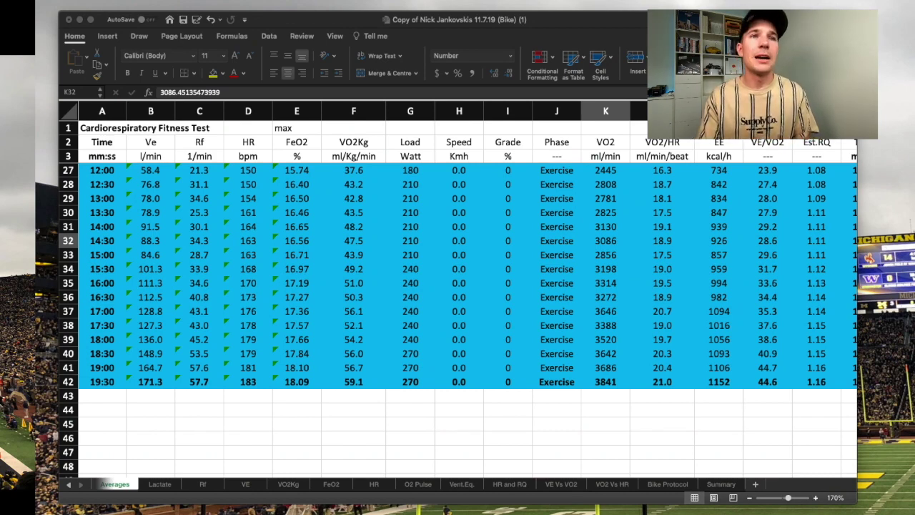
Examine the 19:30 row of the Averages sheet together with the trendline equation on the VO2 Vs HR chart.
click(68, 382)
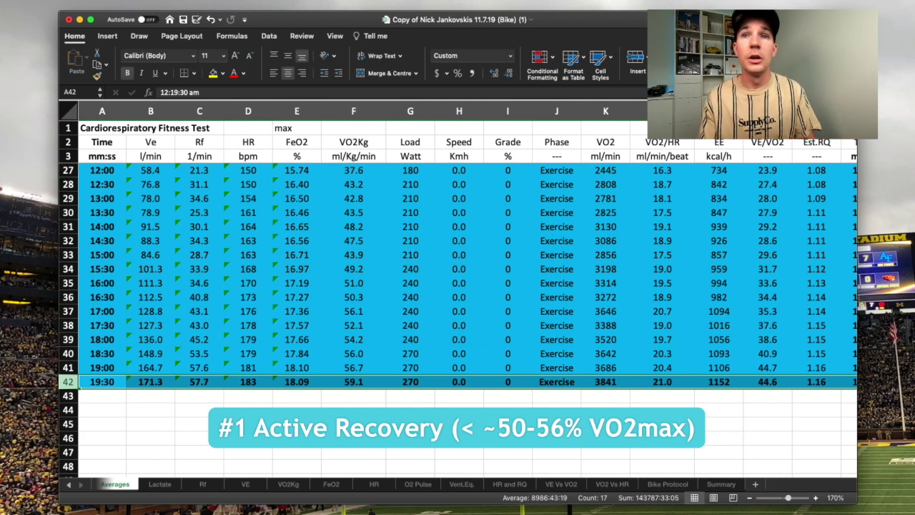
click(611, 484)
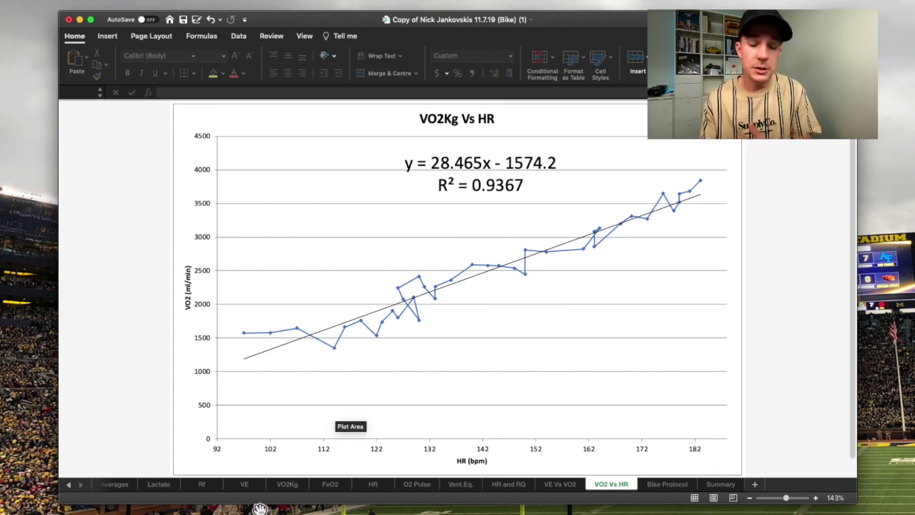
click(114, 484)
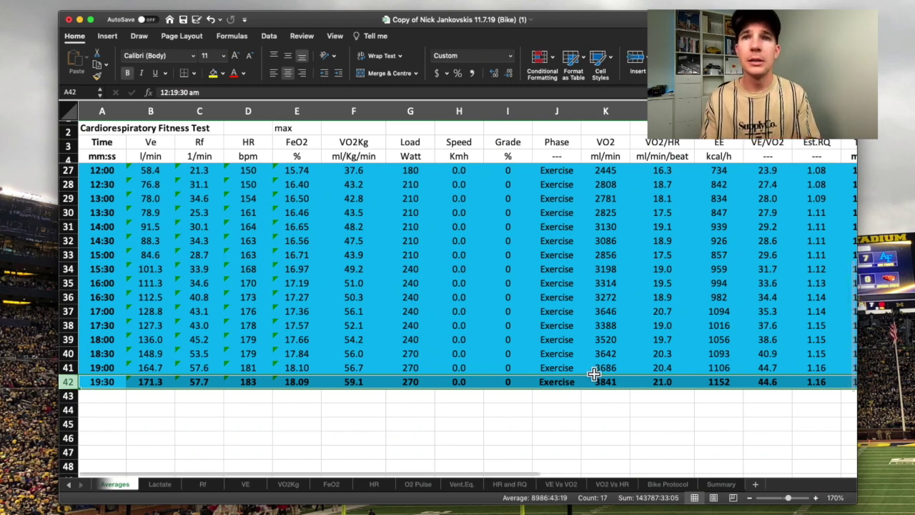
click(619, 487)
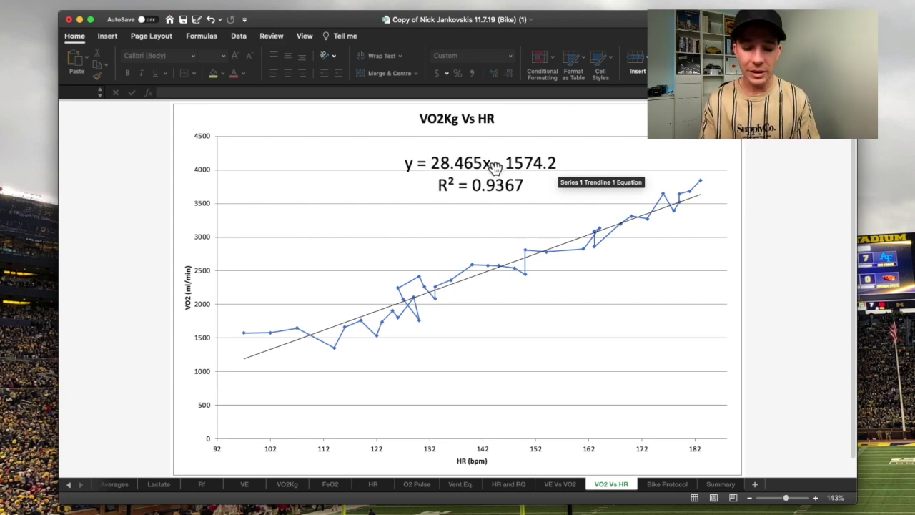
Find the 03:00 row in the Averages sheet and check its heart rate and load for the Active Recovery limit.
click(114, 485)
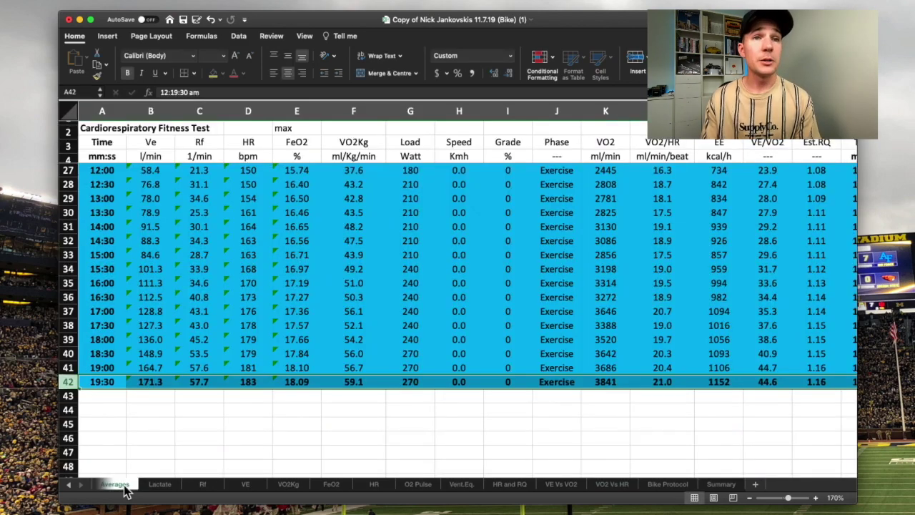
scroll(651, 293, up, 5)
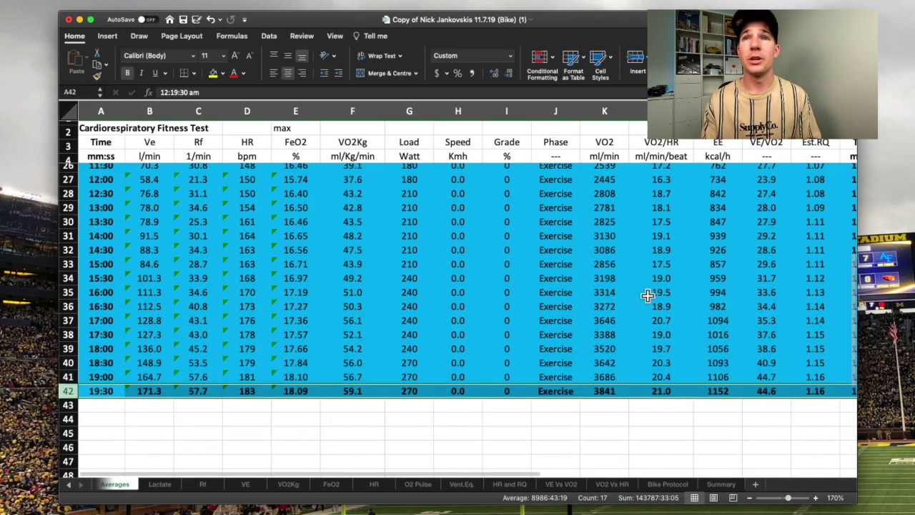
scroll(648, 295, up, 8)
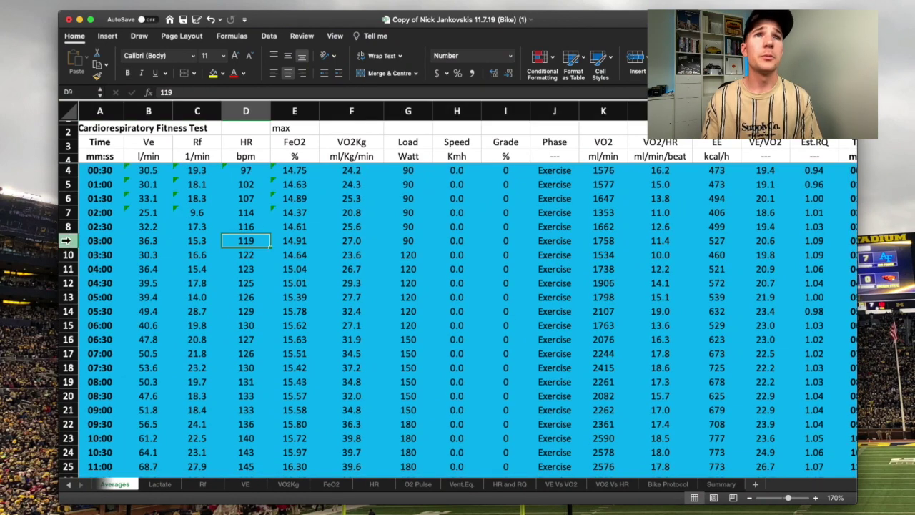
click(100, 241)
click(411, 240)
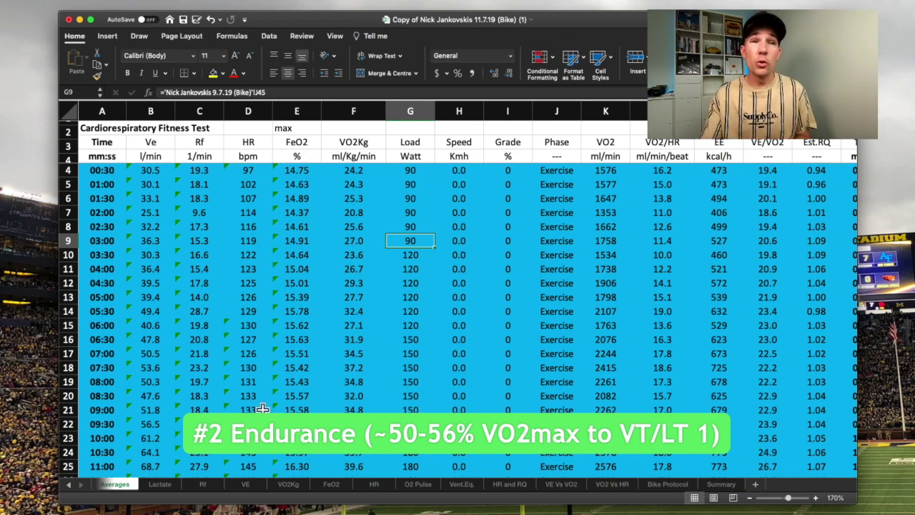
Compare the lactate readings from 0 to 180 watts in the Lactate sheet and single out the 150-watt row as the first threshold.
click(159, 486)
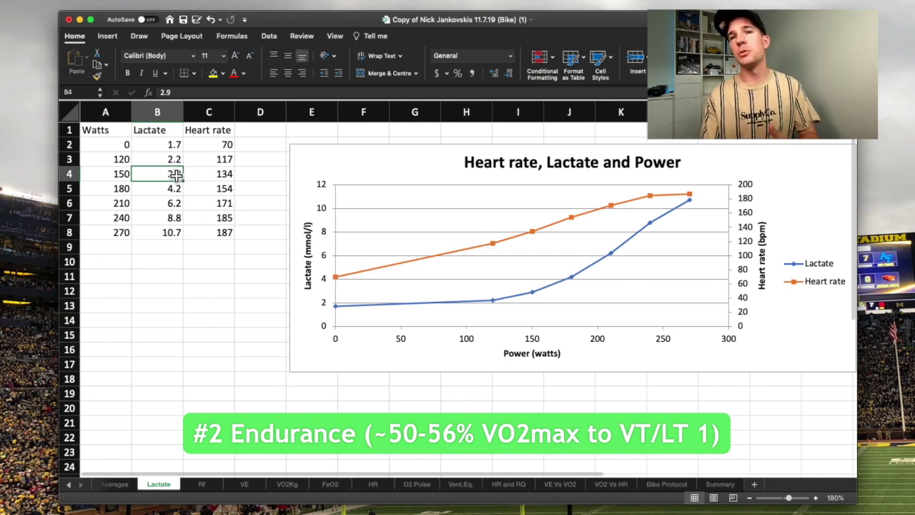
click(158, 145)
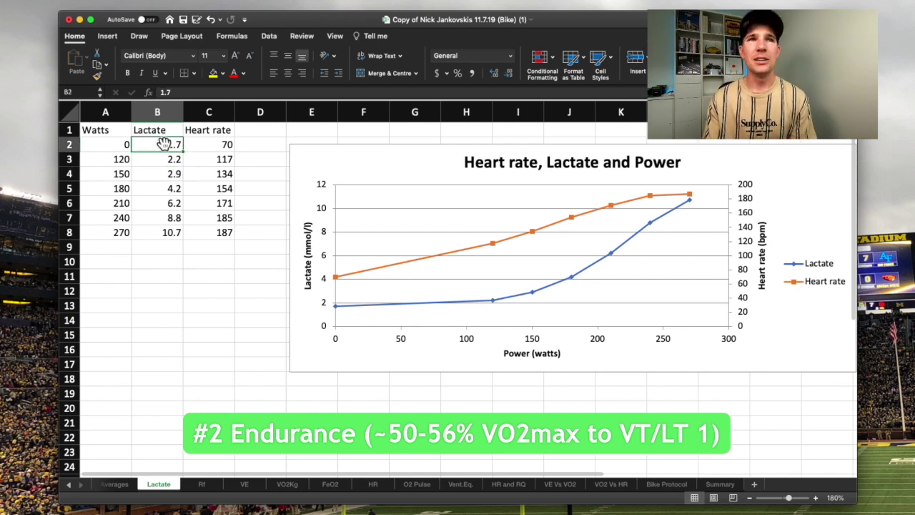
click(163, 159)
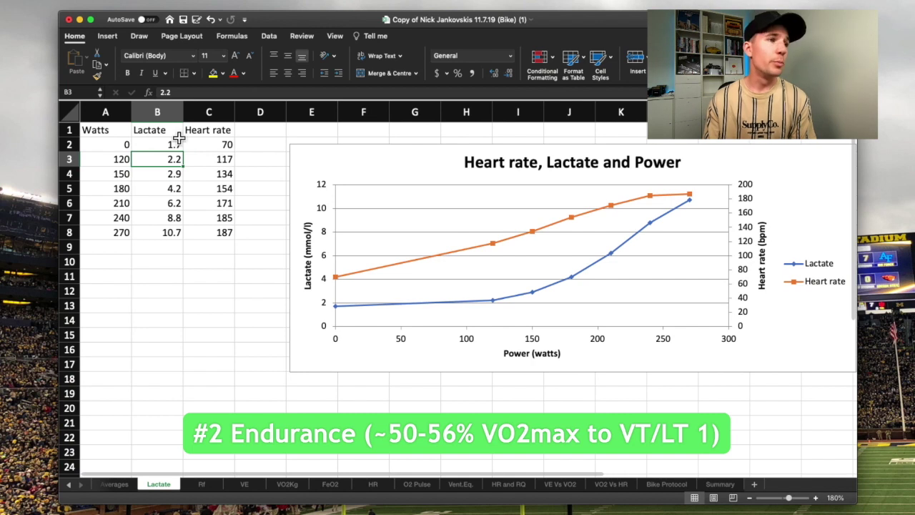
click(166, 175)
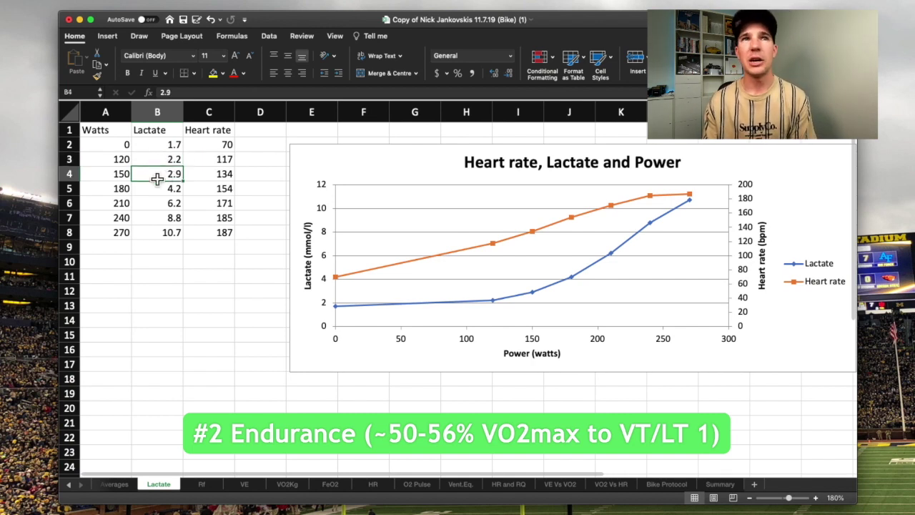
click(69, 174)
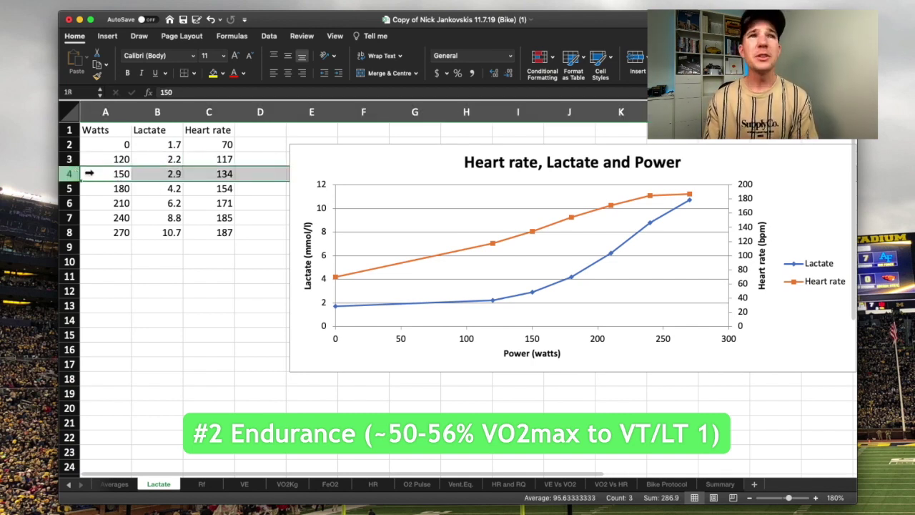
click(163, 174)
click(166, 189)
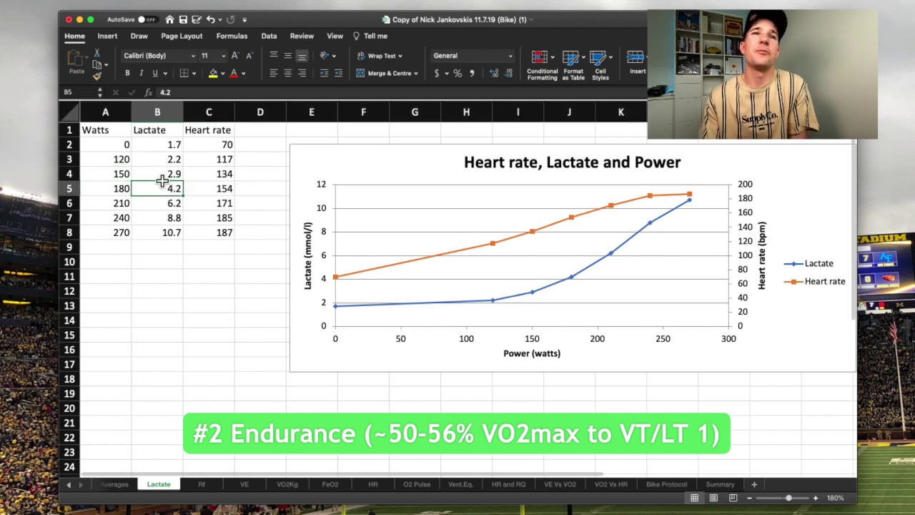
click(163, 173)
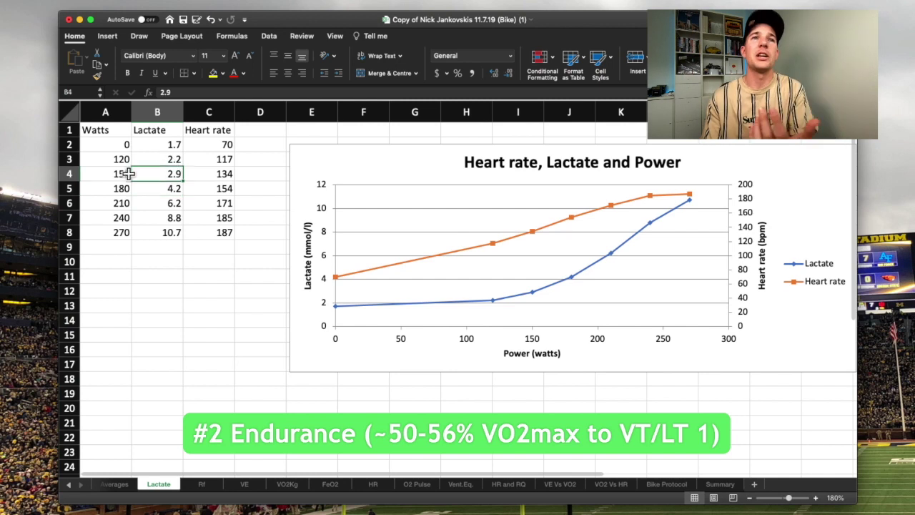
click(65, 174)
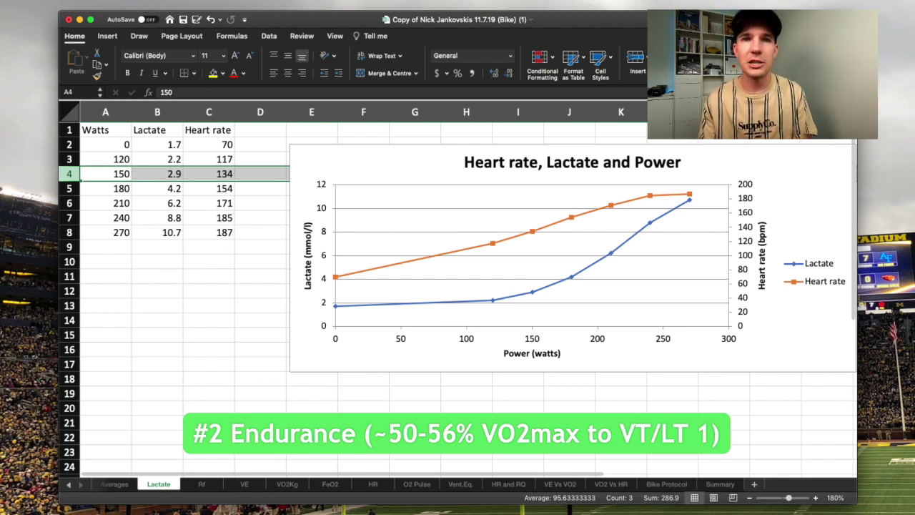
click(221, 260)
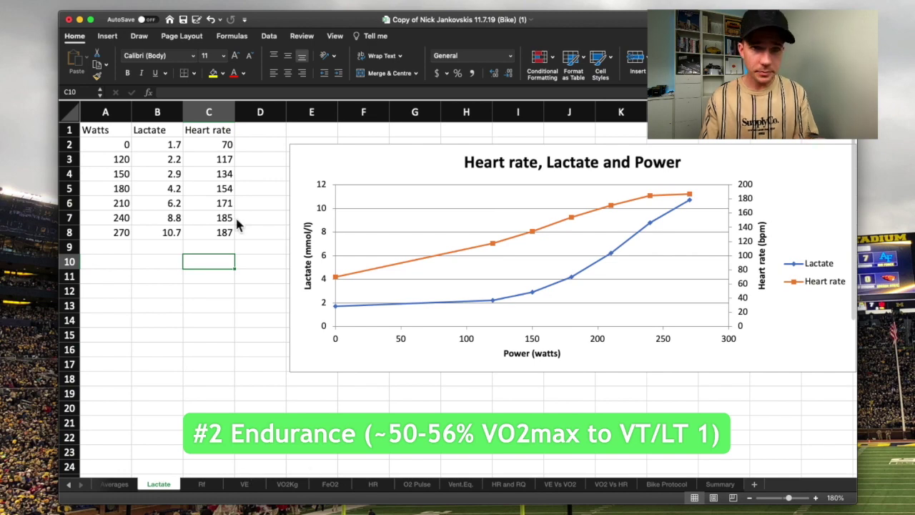
Locate the 09:00 row in the Averages sheet, check its heart rate and review the rows that follow.
click(114, 484)
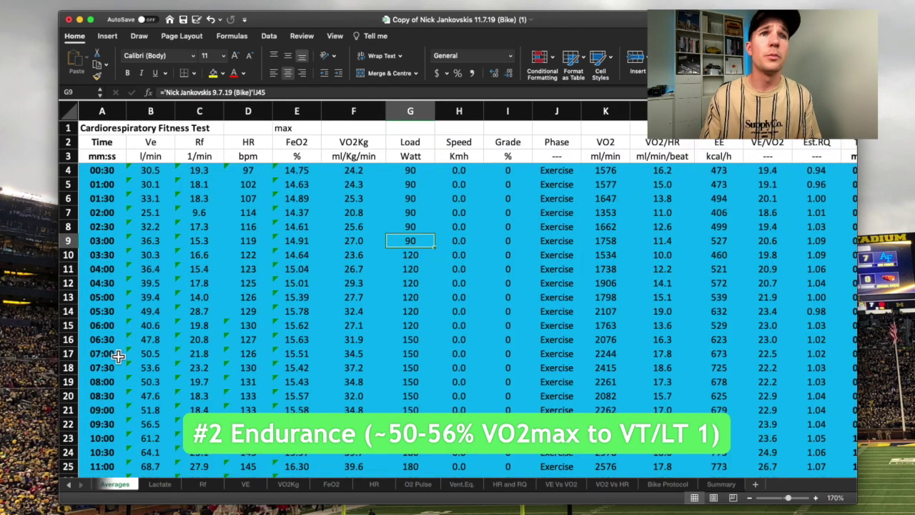
click(121, 410)
click(229, 410)
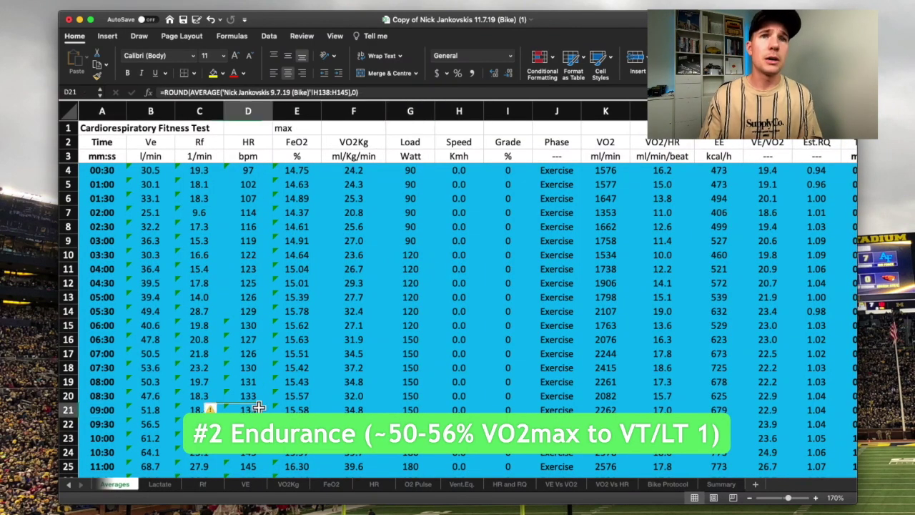
click(68, 410)
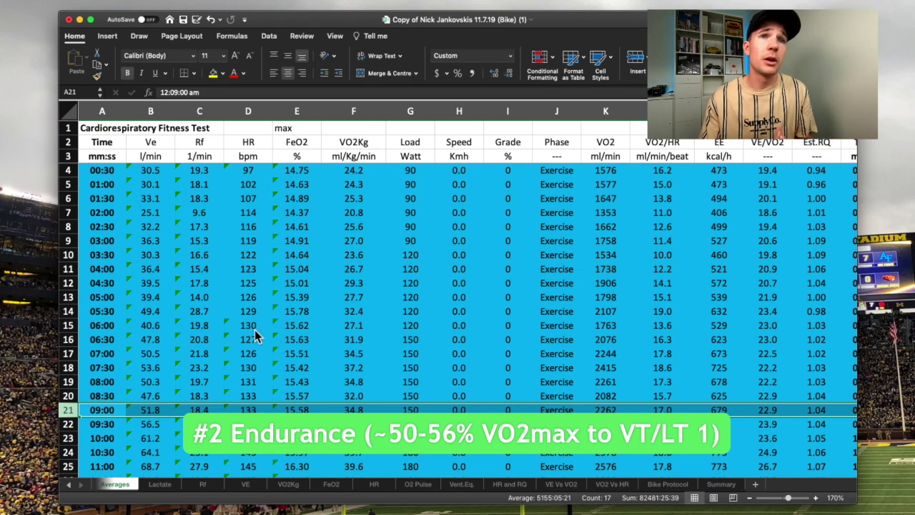
scroll(256, 337, down, 5)
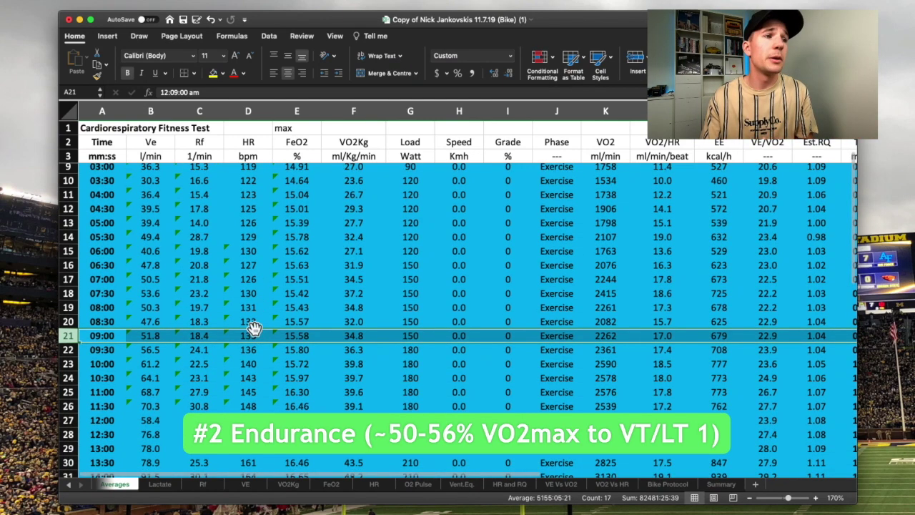
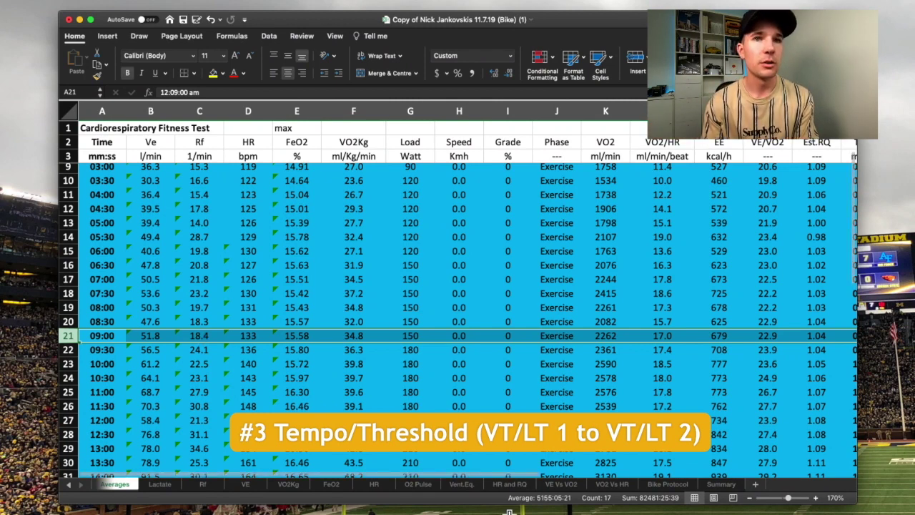
Examine the Vent.Eq. chart and compare the 180, 210 and 240 watt lactate readings, singling out the 210-watt row as the second threshold.
click(461, 484)
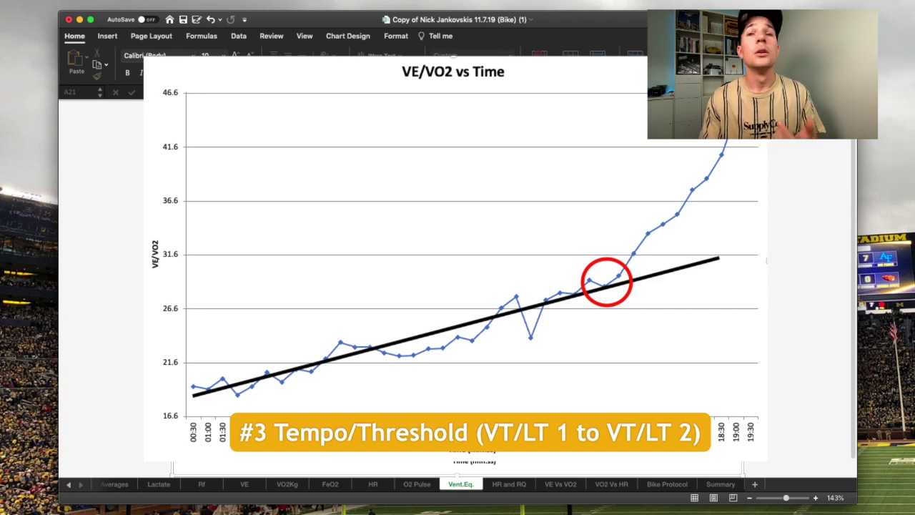
click(160, 485)
click(137, 203)
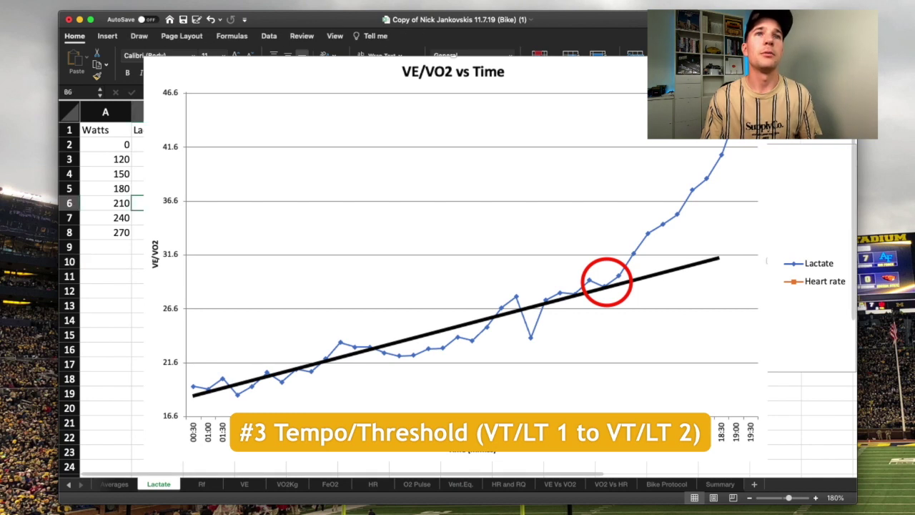
click(137, 188)
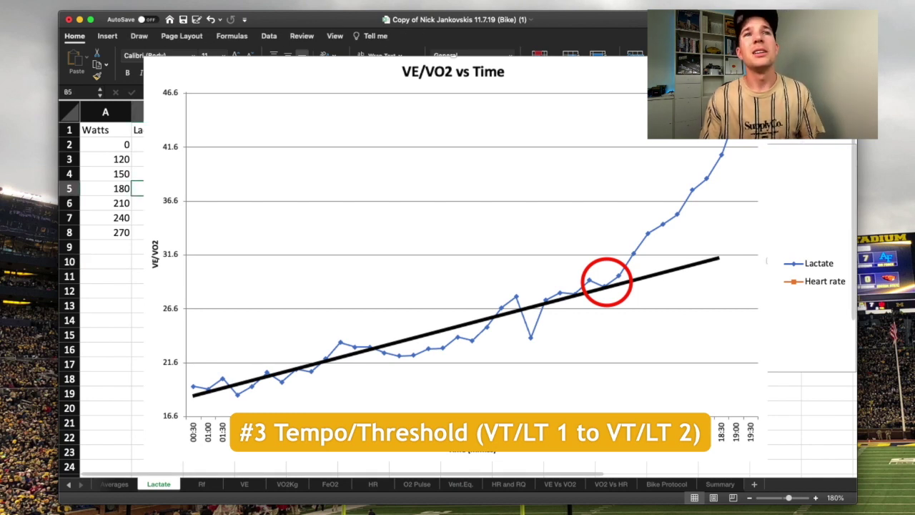
click(137, 203)
click(137, 188)
click(138, 203)
click(137, 188)
click(138, 202)
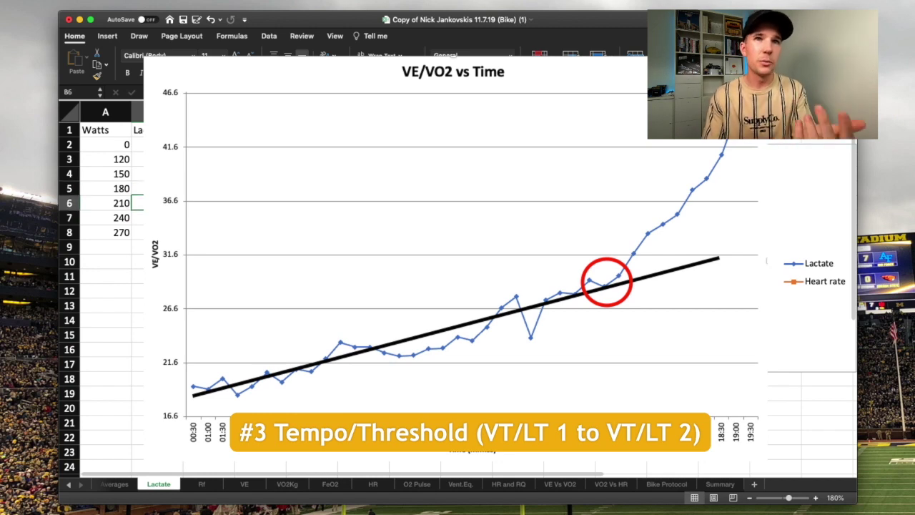
click(138, 217)
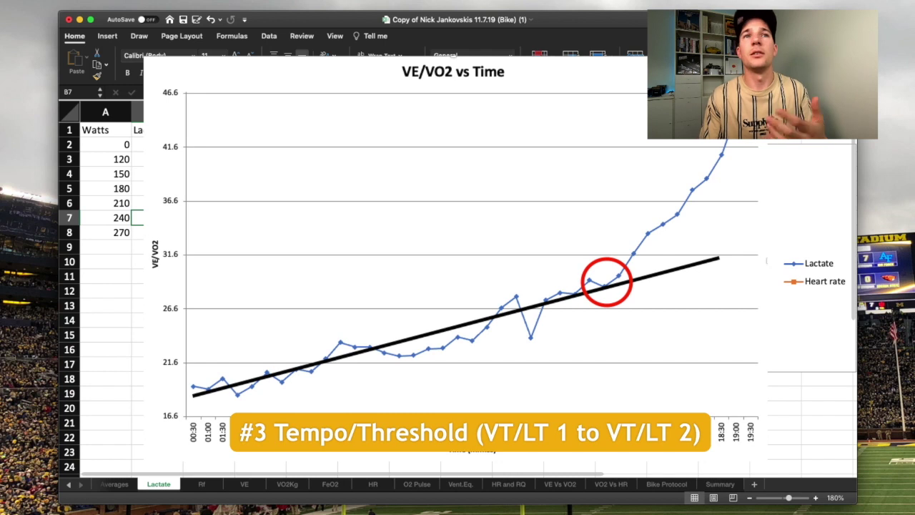
click(137, 203)
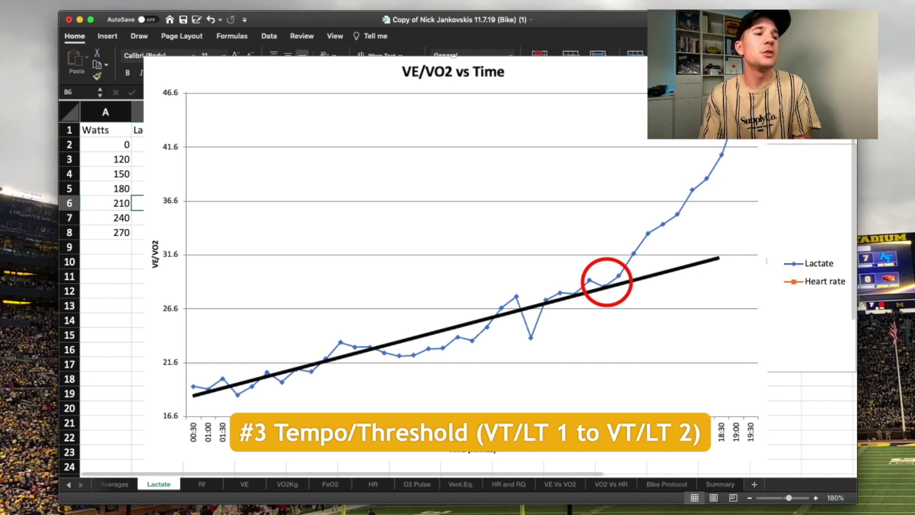
click(69, 204)
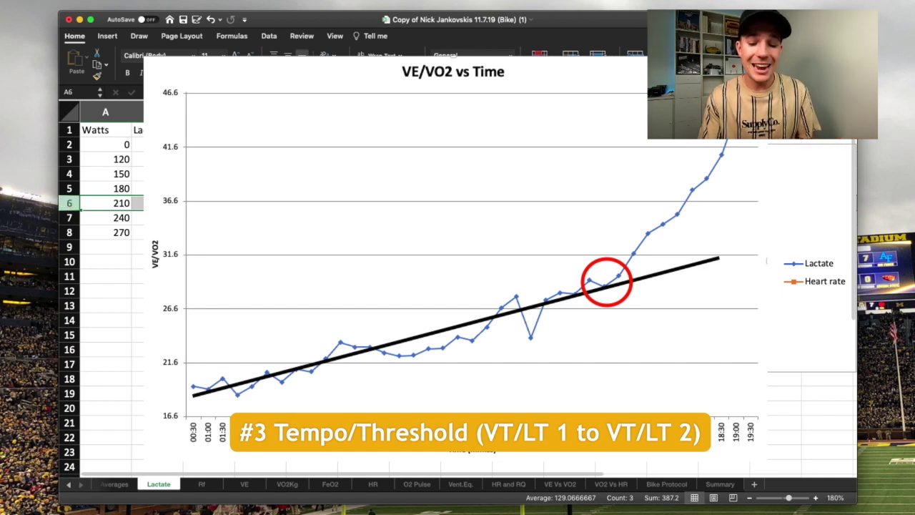
Locate and highlight the 15:00 row in the Averages sheet as the second threshold.
click(114, 483)
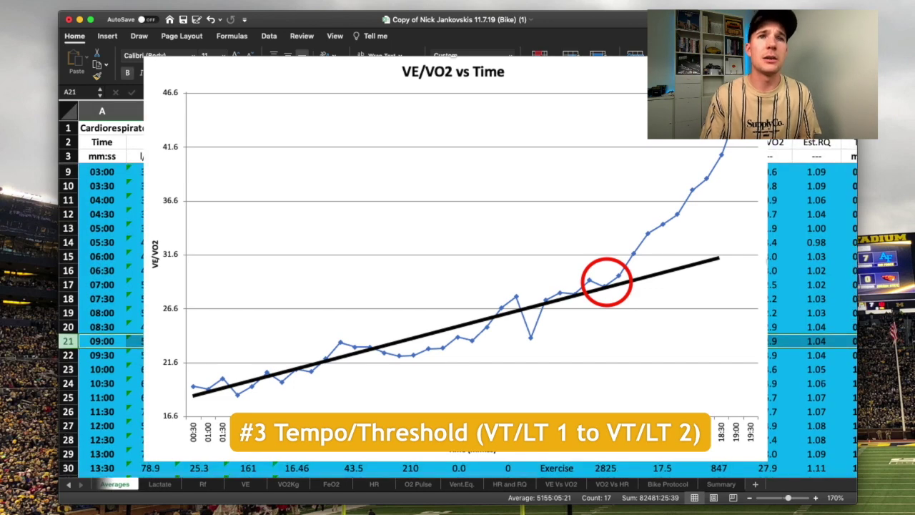
scroll(457, 300, down, 3)
scroll(458, 300, down, 10)
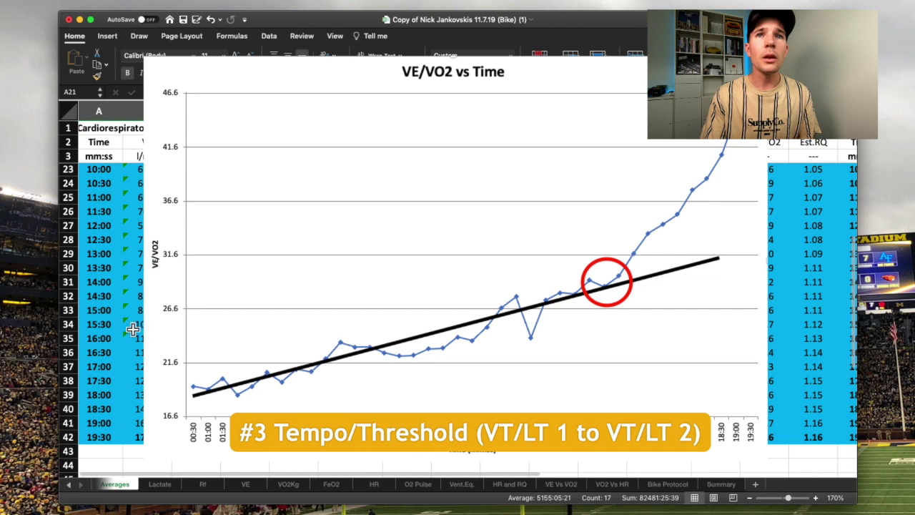
click(64, 311)
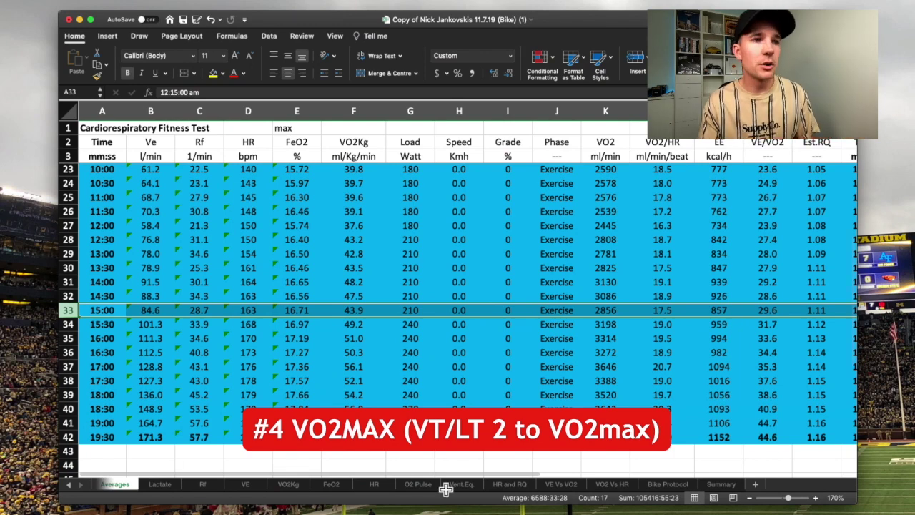
Check the 14:30 point on the Vent.Eq. chart and compare the 15:00 and 19:30 heart rates in the Averages sheet.
click(474, 483)
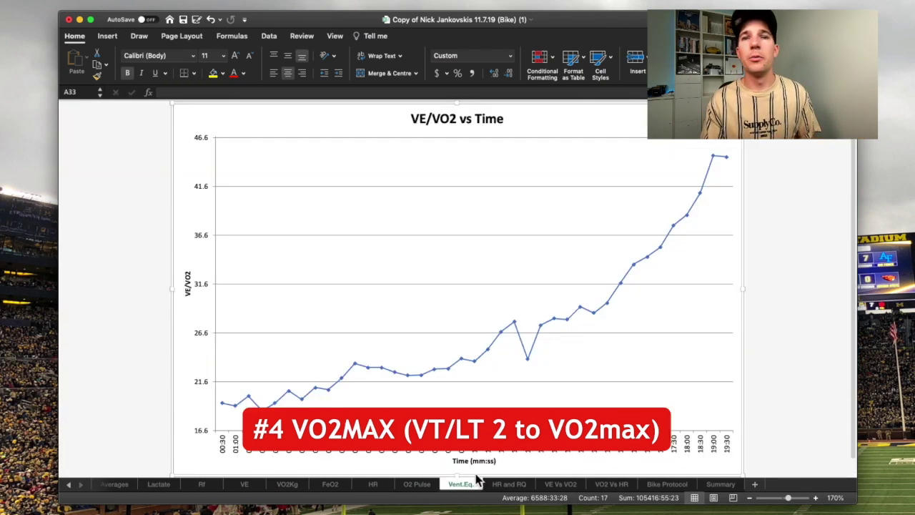
click(594, 320)
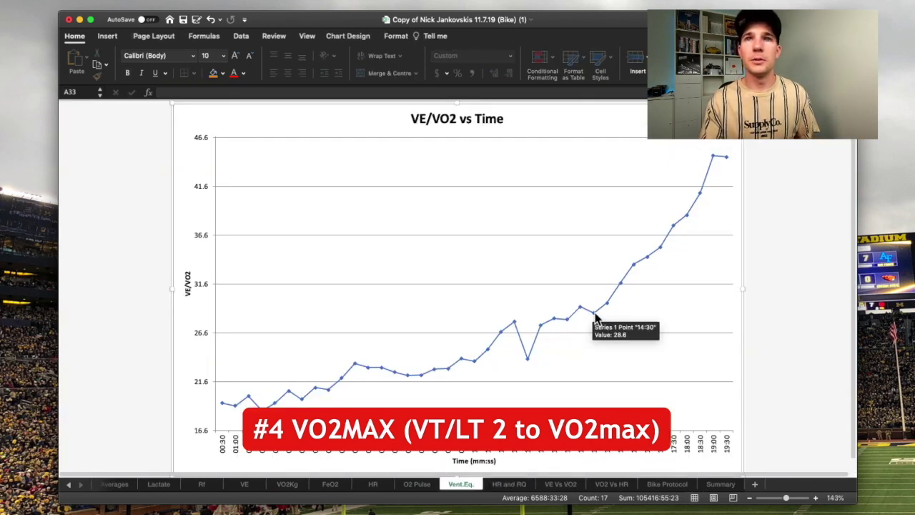
click(114, 484)
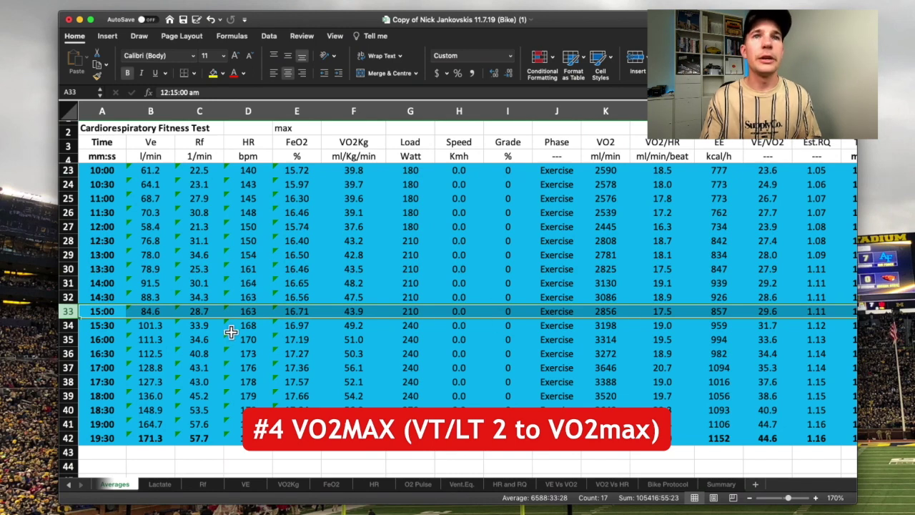
click(71, 438)
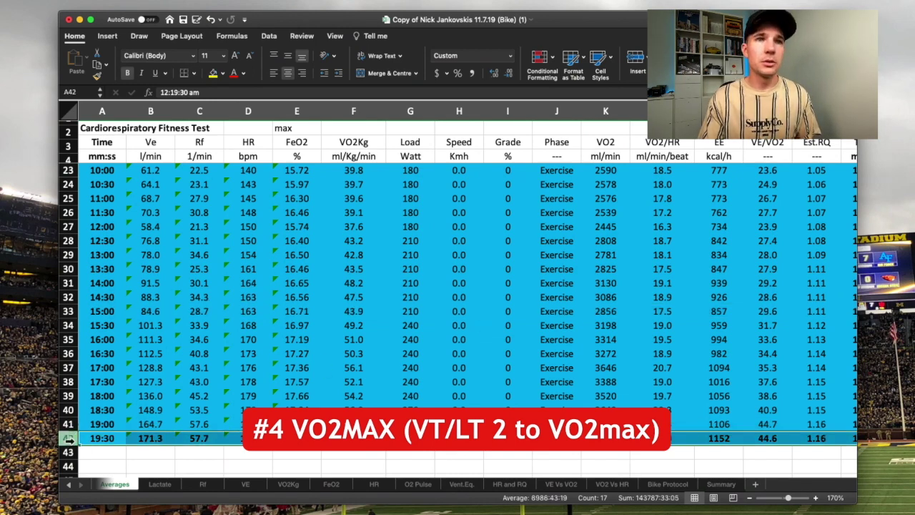
click(248, 311)
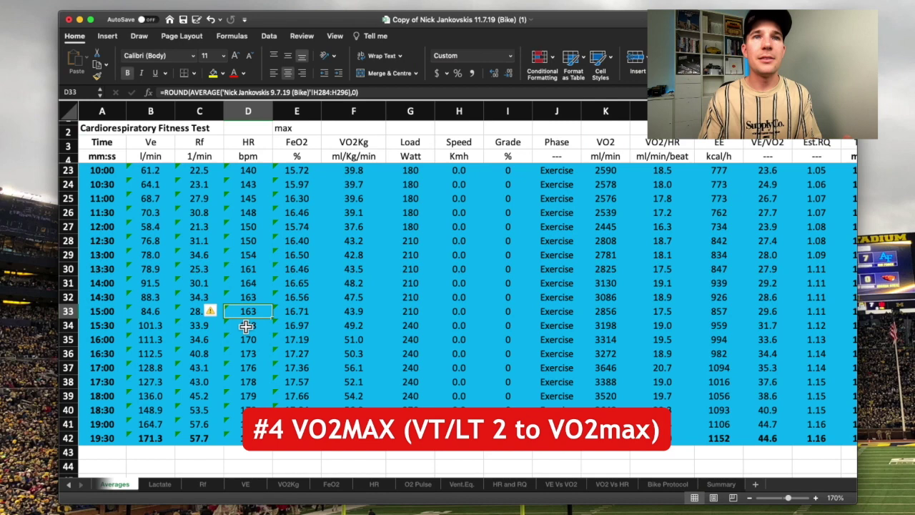
click(232, 437)
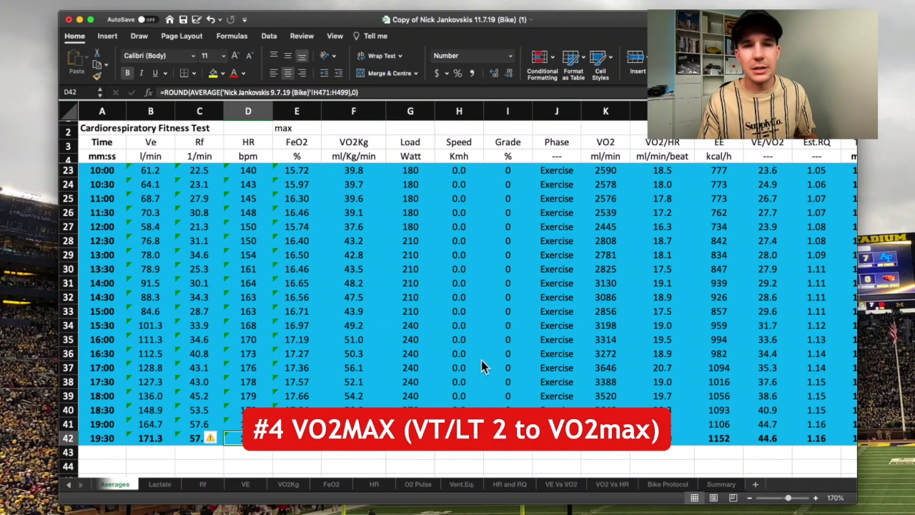
Open the FeO2 chart sheet.
click(335, 483)
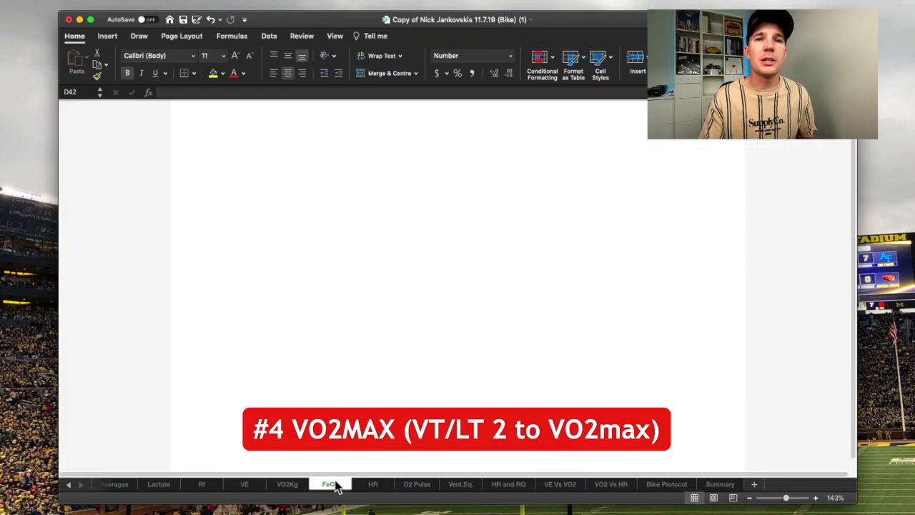